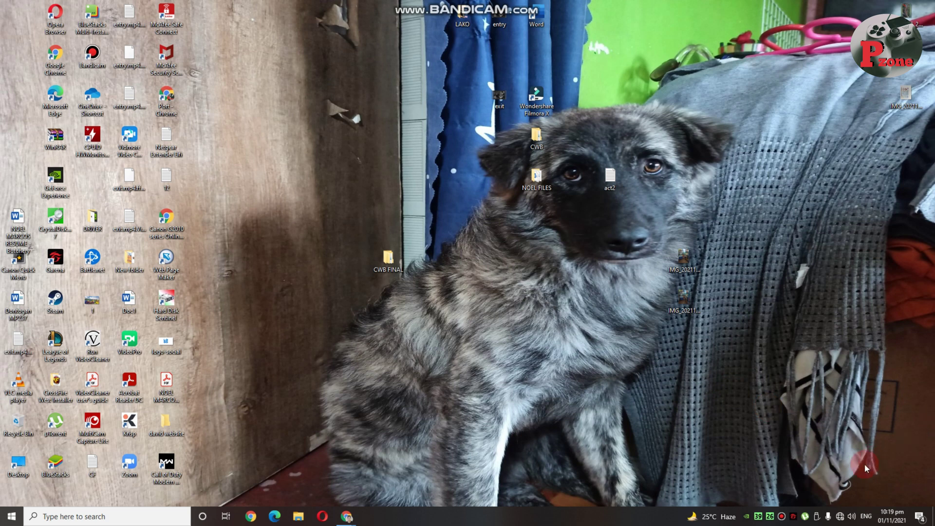
Join the open Tenda_2E6DF0 Wi-Fi network from the taskbar network list.
click(840, 517)
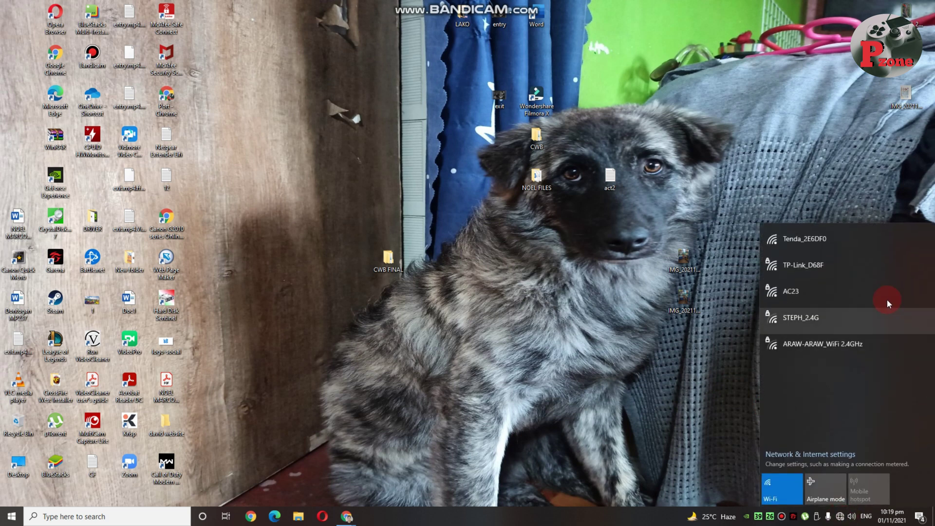
click(844, 245)
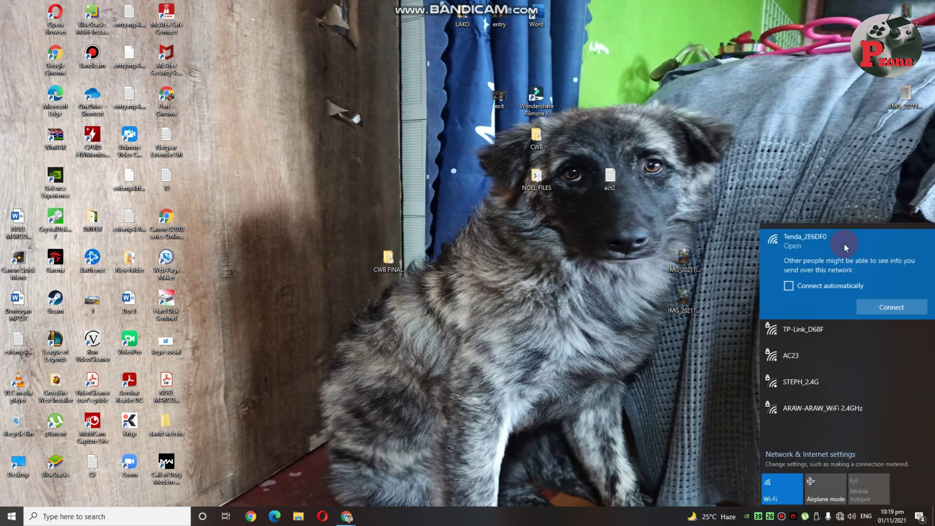
click(898, 310)
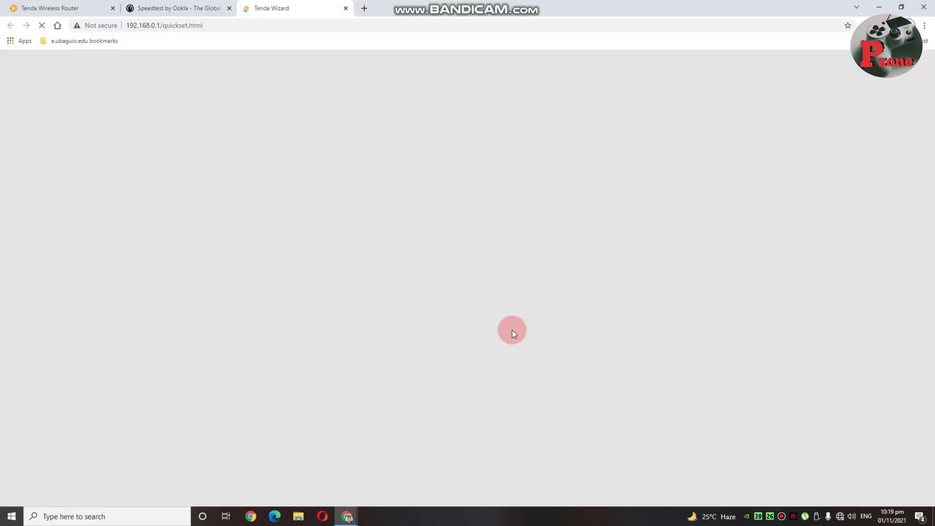
Close the Speedtest and Tenda Wireless Router tabs, keeping the quick-setup wizard.
click(229, 8)
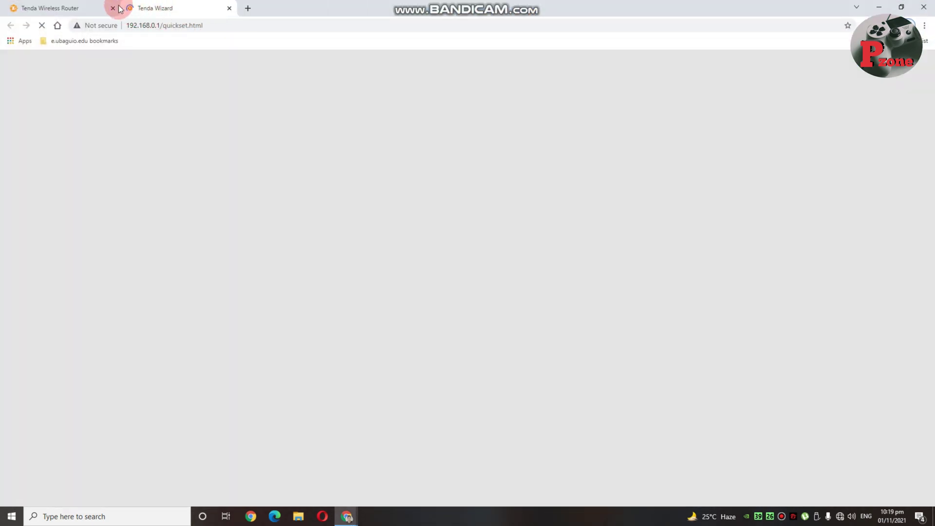
click(113, 8)
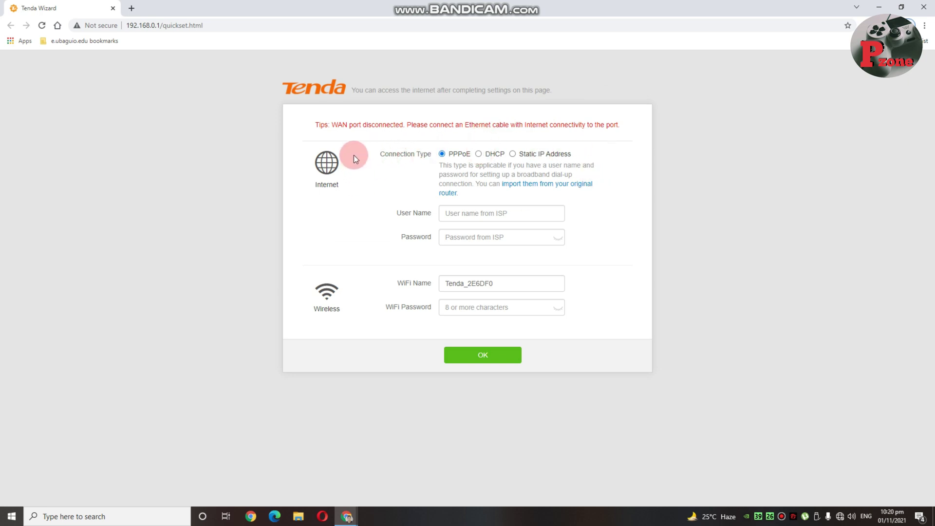
Choose DHCP as the connection type and rename the WiFi to Tenda_F6 Router.
click(478, 153)
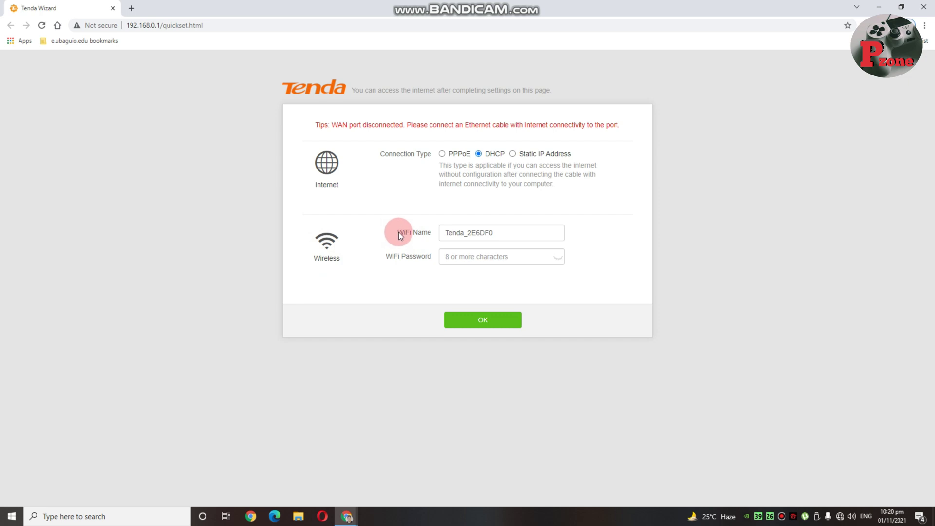
click(507, 231)
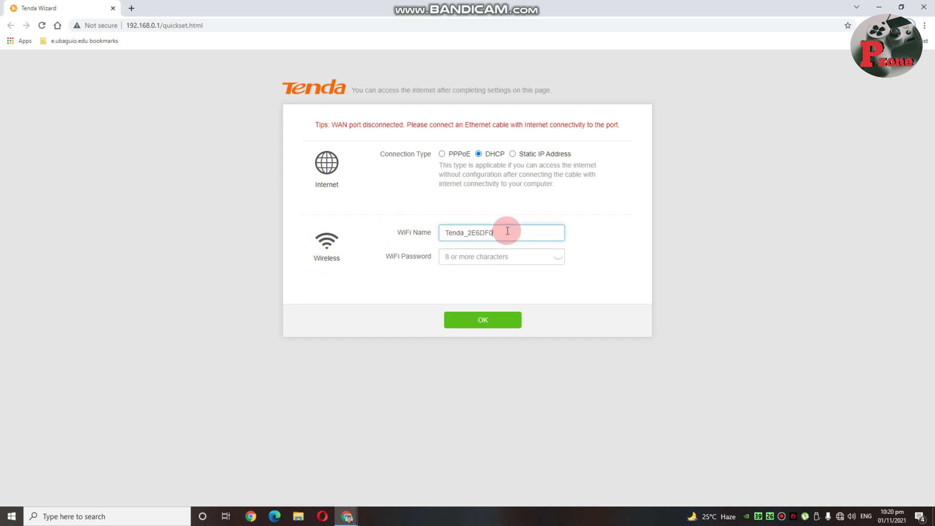
key(BackSpace)
key(BackSpace)
key(BackSpace)
key(BackSpace)
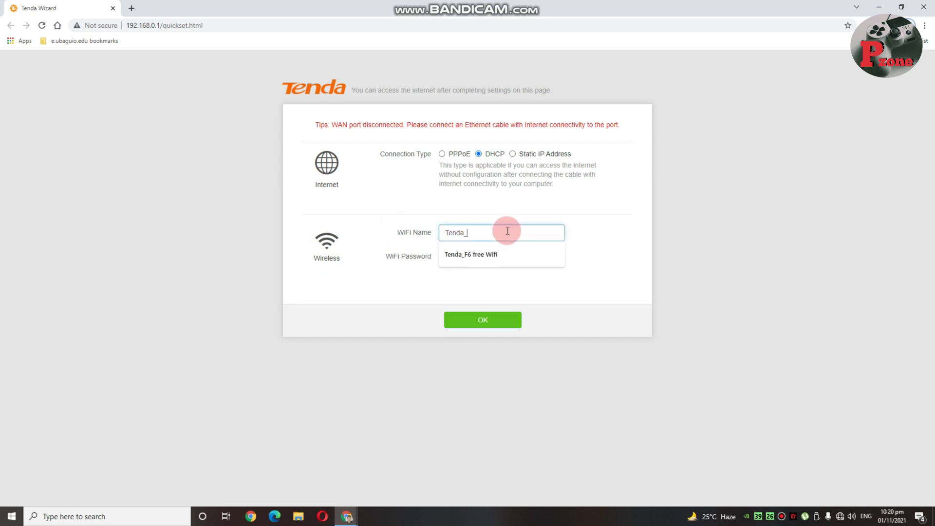
text(F6 Router)
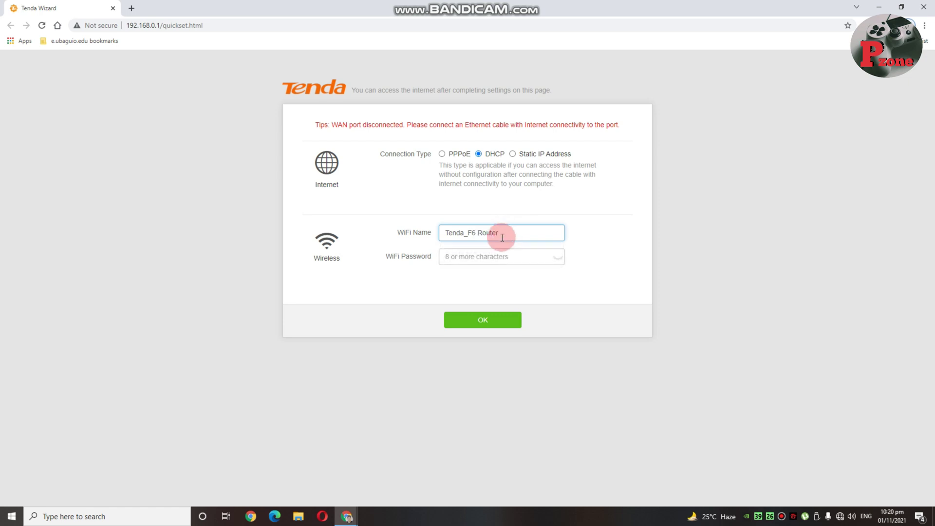
Enter a new WiFi password and save the quick-setup settings.
click(489, 256)
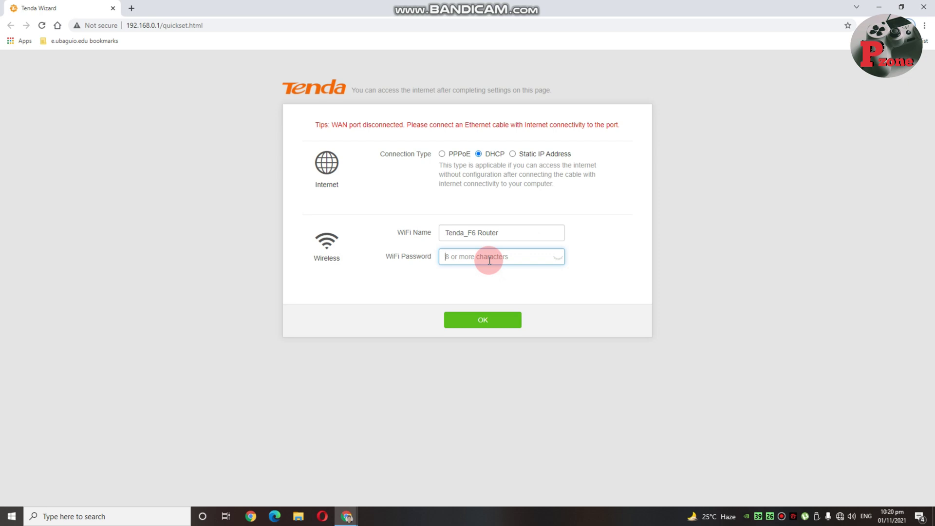
text(1)
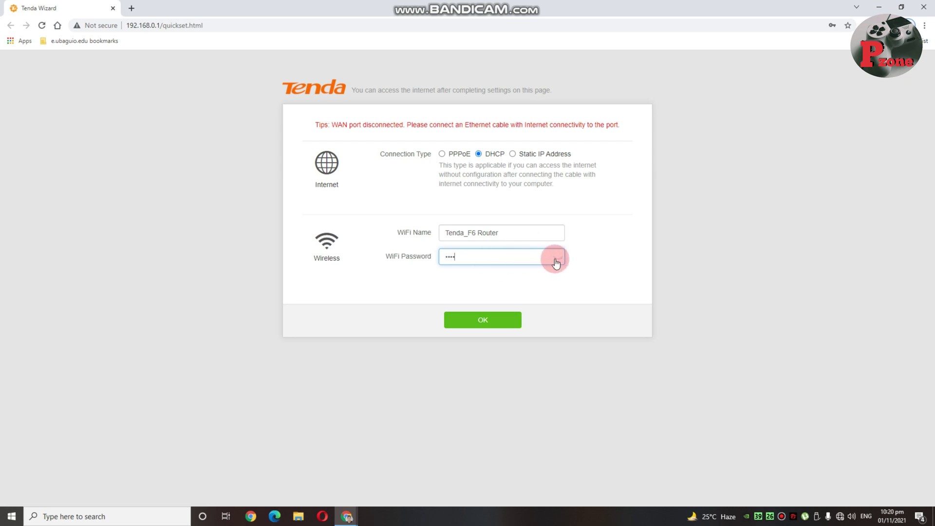
click(557, 259)
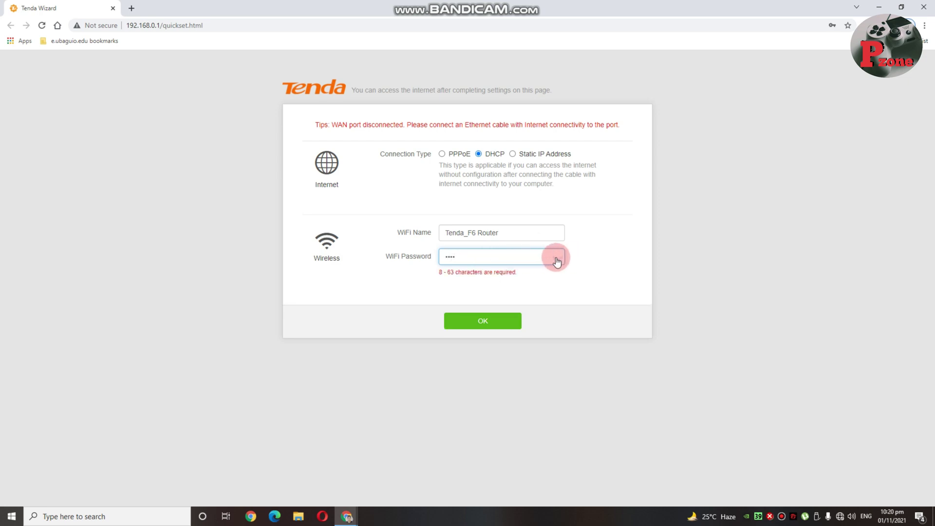
click(511, 259)
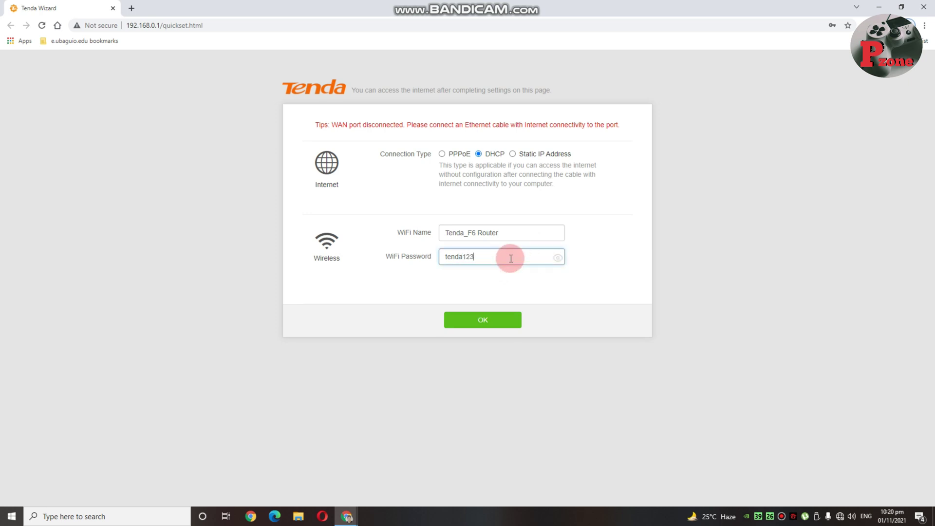
click(488, 320)
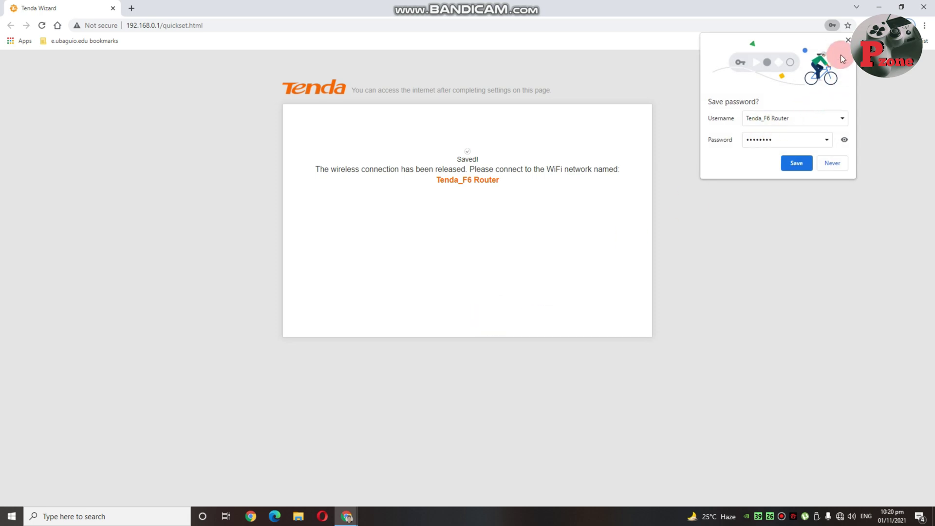
Dismiss Chrome's save-password prompt and choose to connect to Tenda_F6 Router.
click(845, 41)
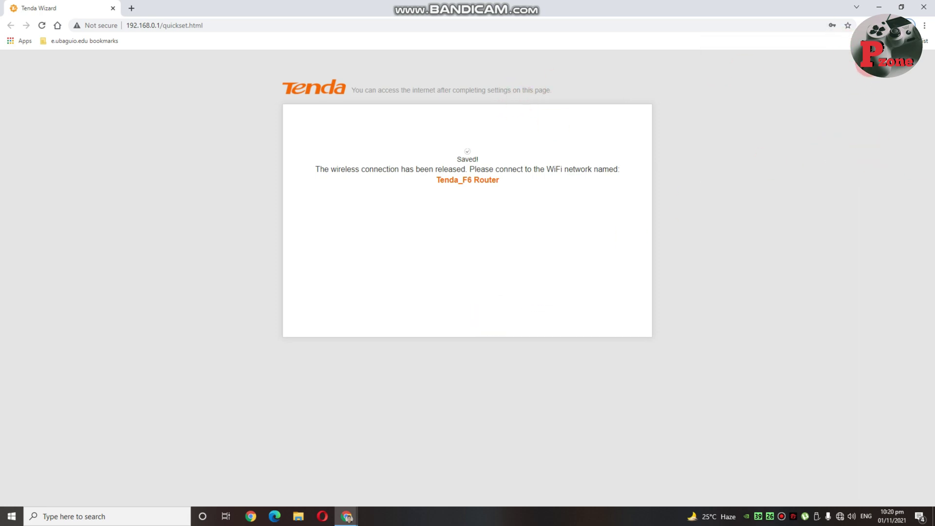
click(839, 516)
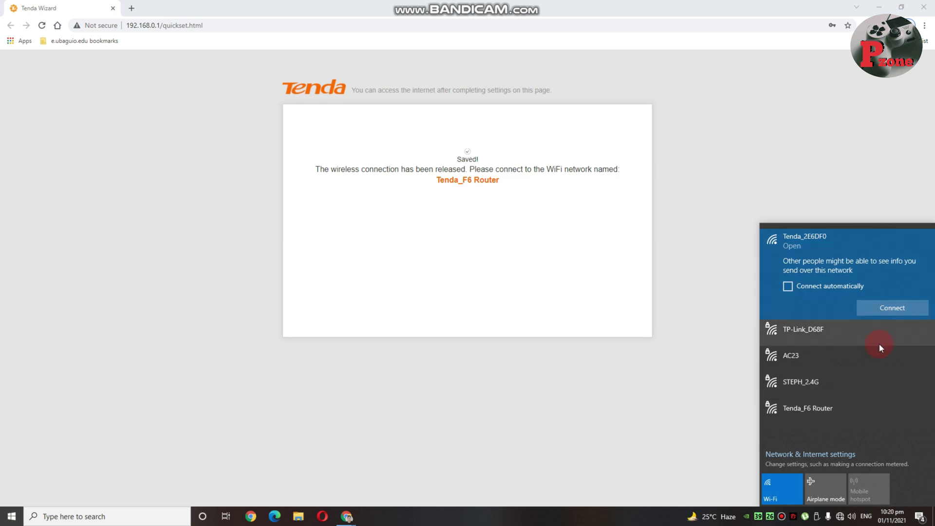
click(816, 413)
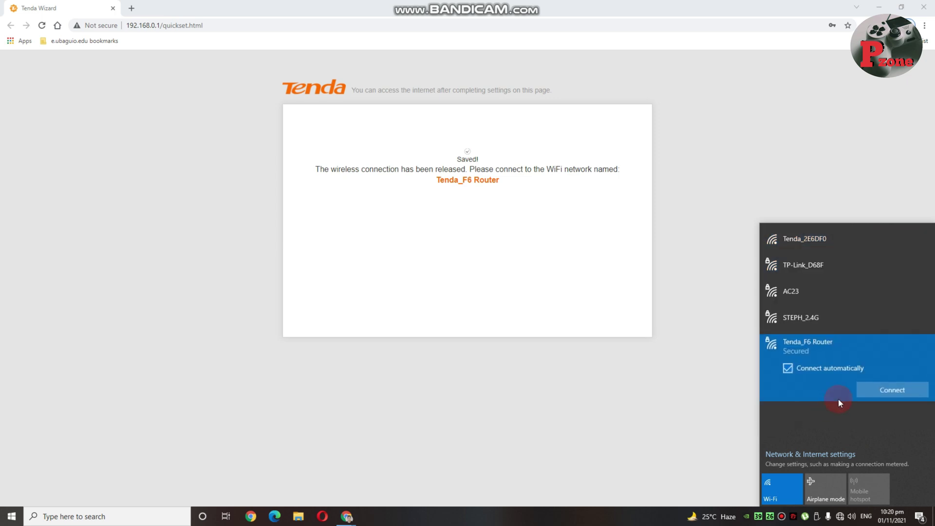
click(899, 390)
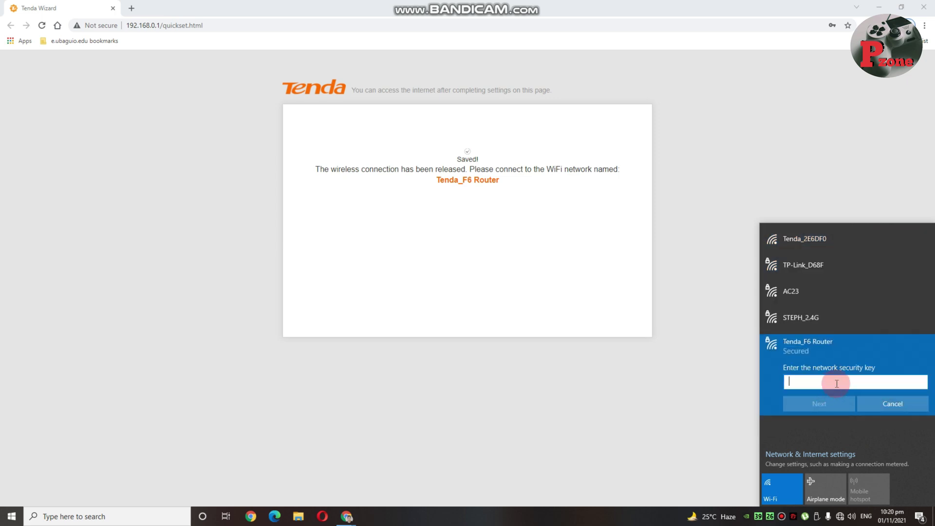
Enter the network security key, allow discovery, and confirm it shows No Internet, secured.
text(•••)
key(BackSpace)
key(BackSpace)
key(BackSpace)
text(•••••••)
click(825, 401)
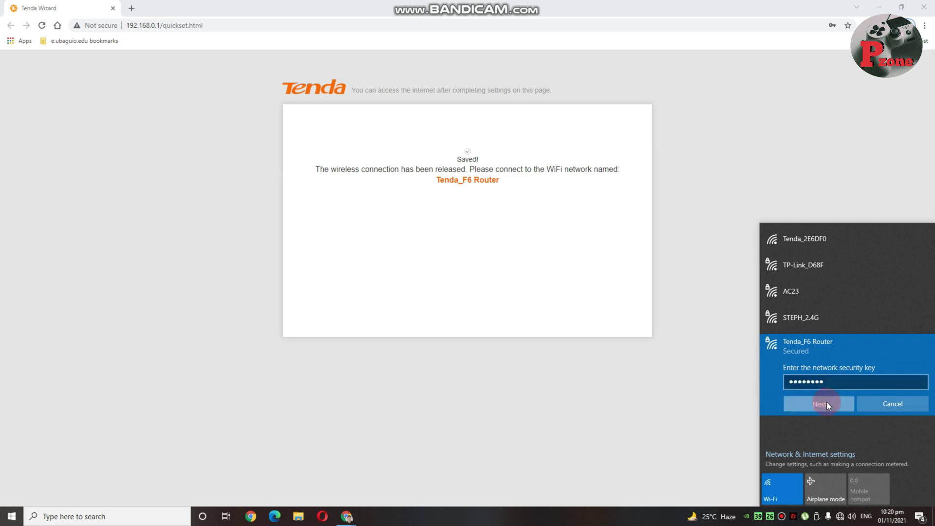
click(827, 432)
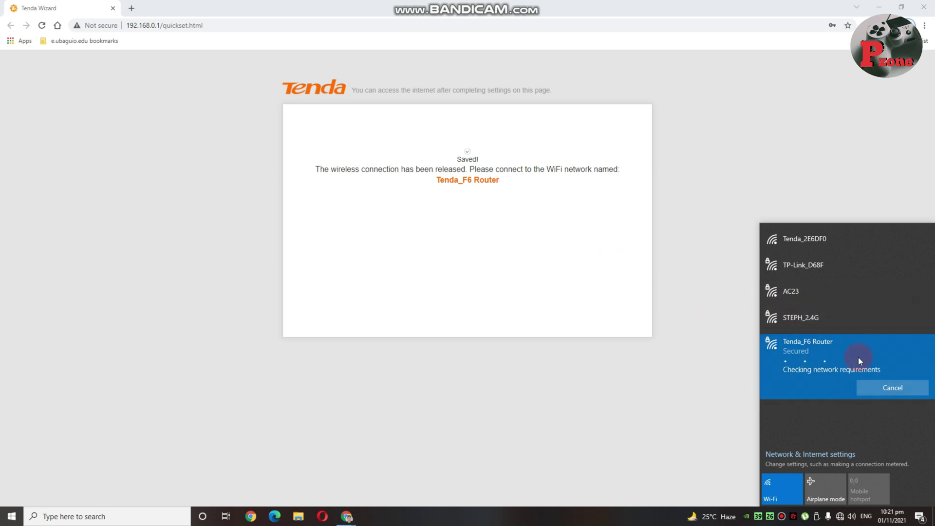
click(775, 157)
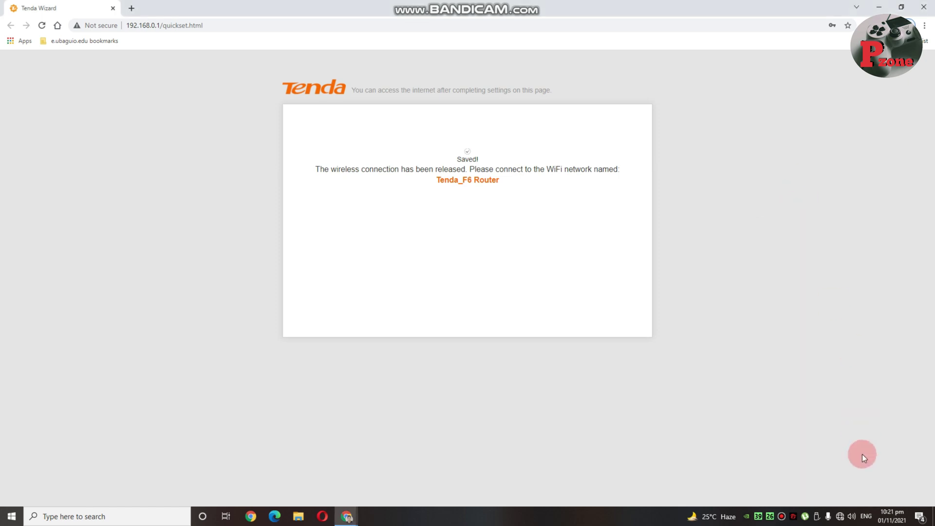
click(839, 516)
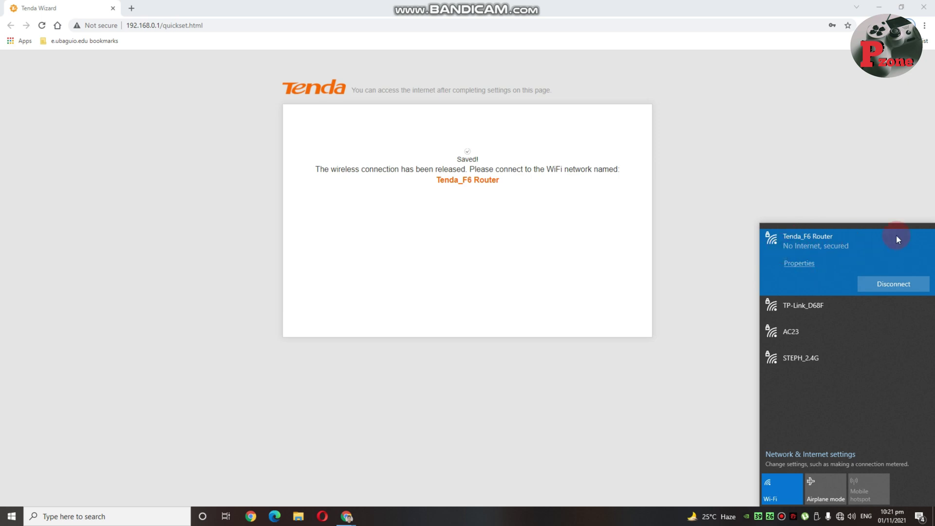
Load the router admin at 192.168.0.1 in a new tab and open login password settings.
click(125, 9)
click(117, 25)
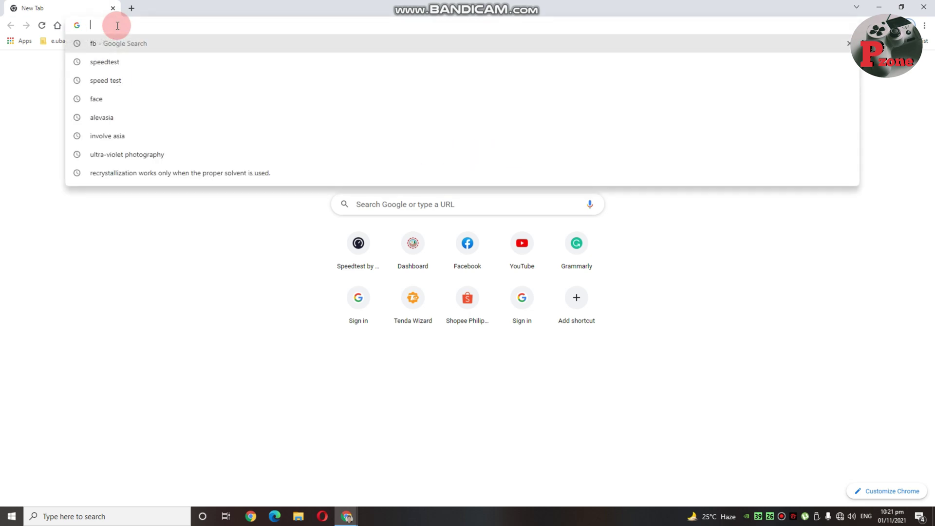
text(19)
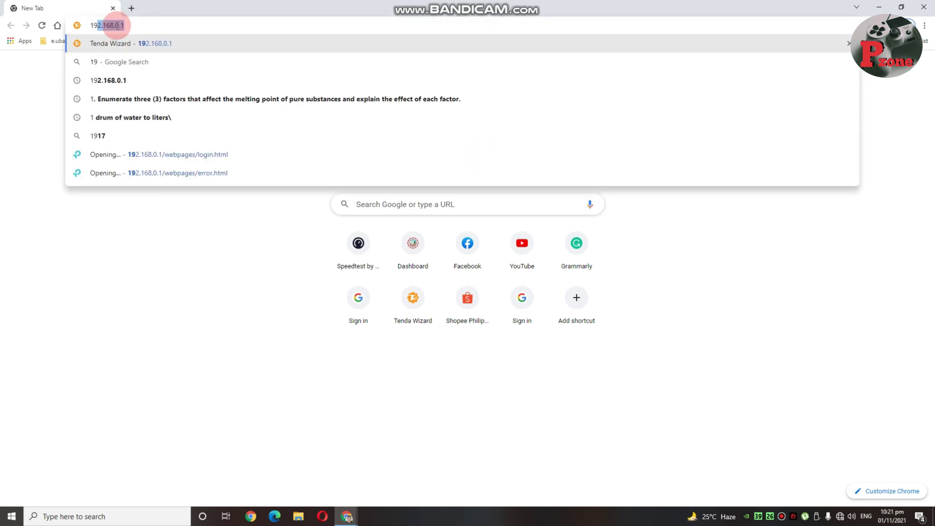
text(2.16)
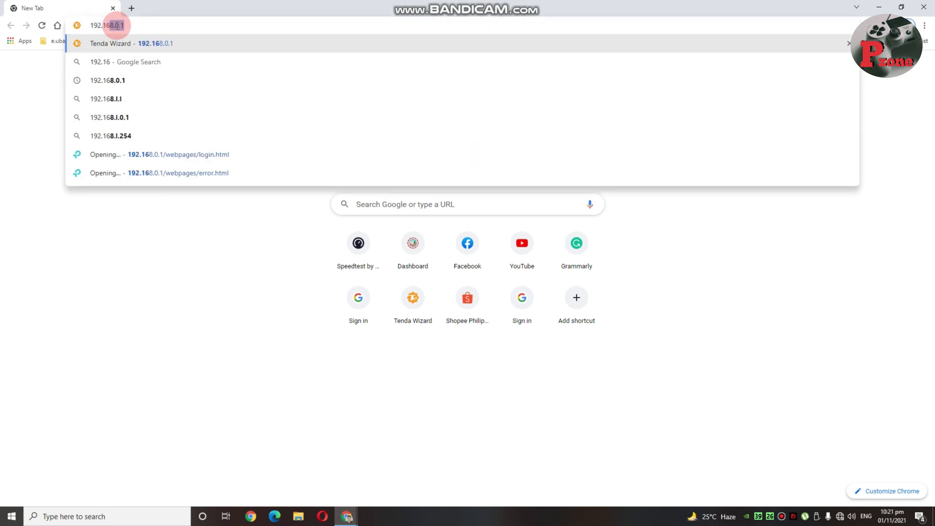
text(8.0.1)
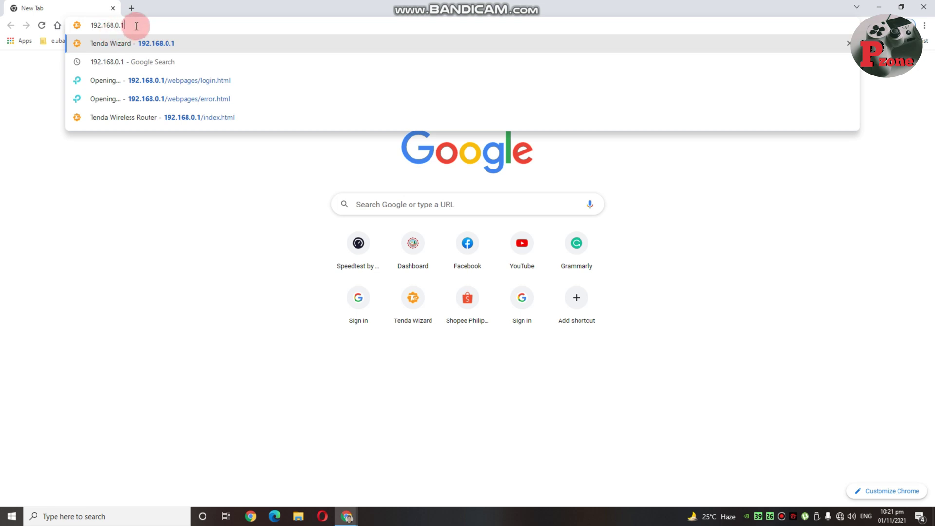
key(Return)
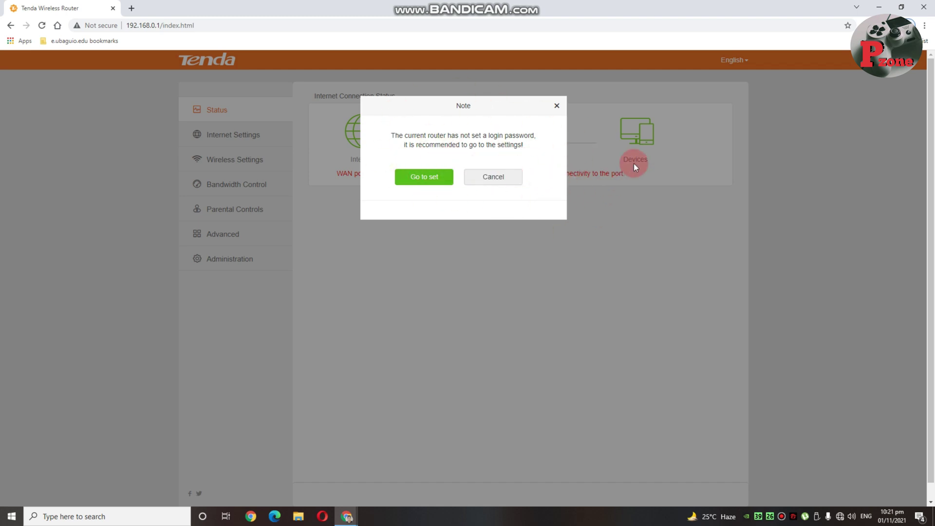
click(425, 179)
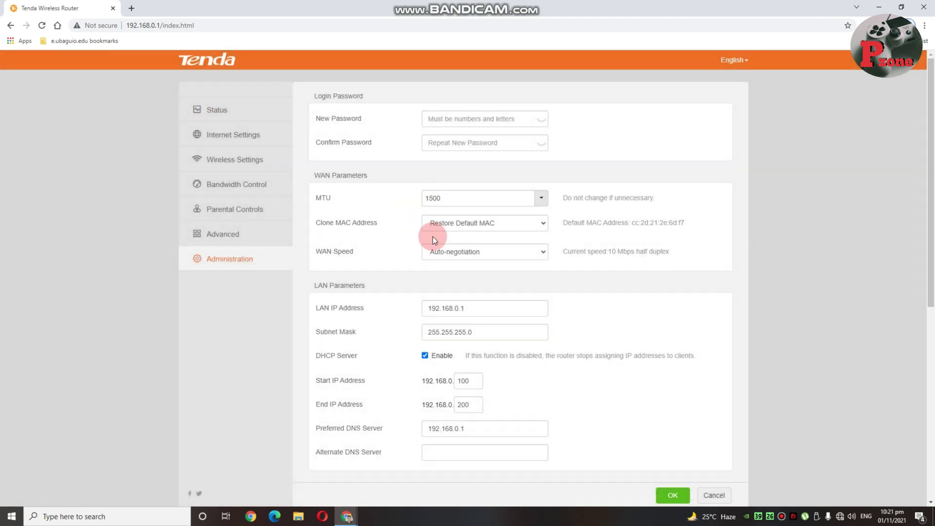
Enter and confirm the new admin login password, then save it.
click(457, 117)
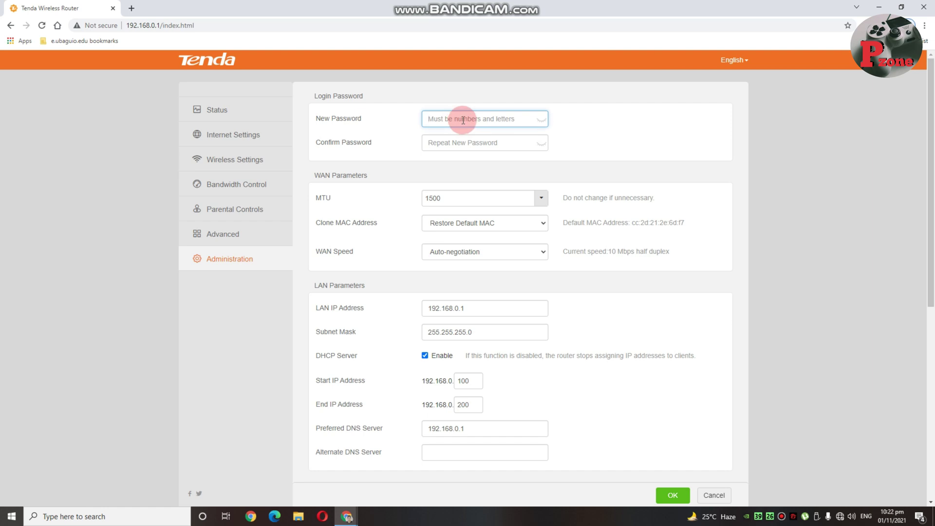
text(1)
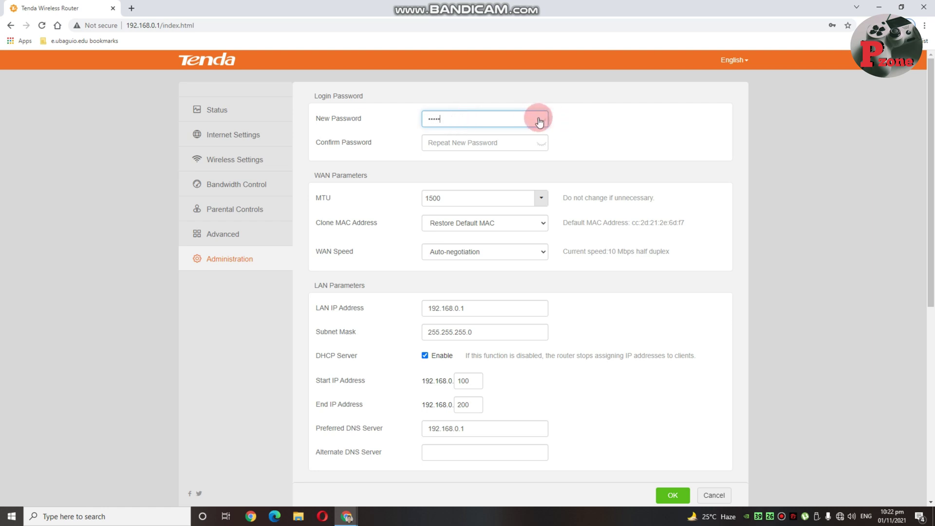
click(541, 119)
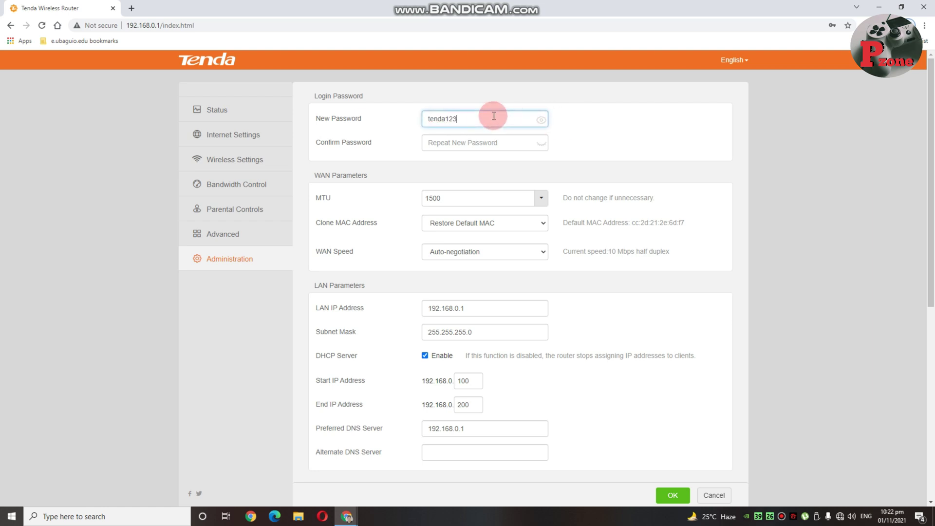
click(483, 145)
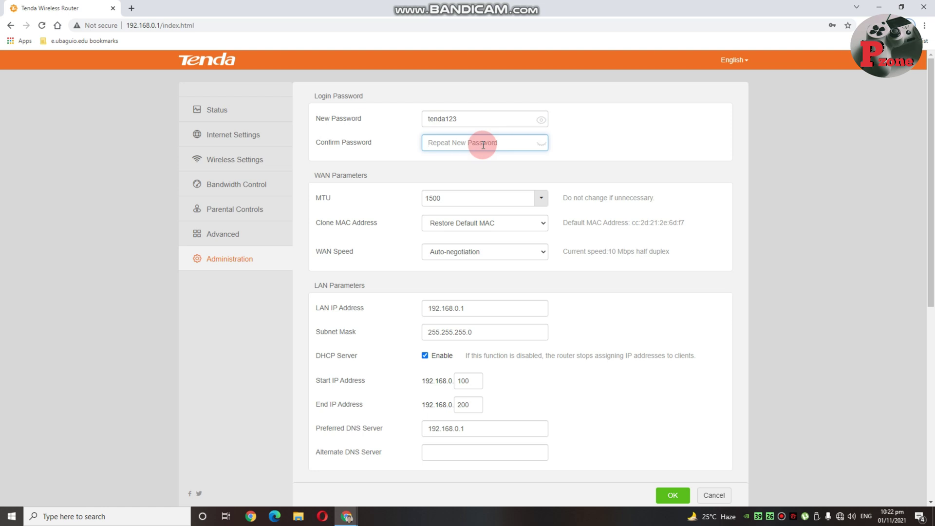
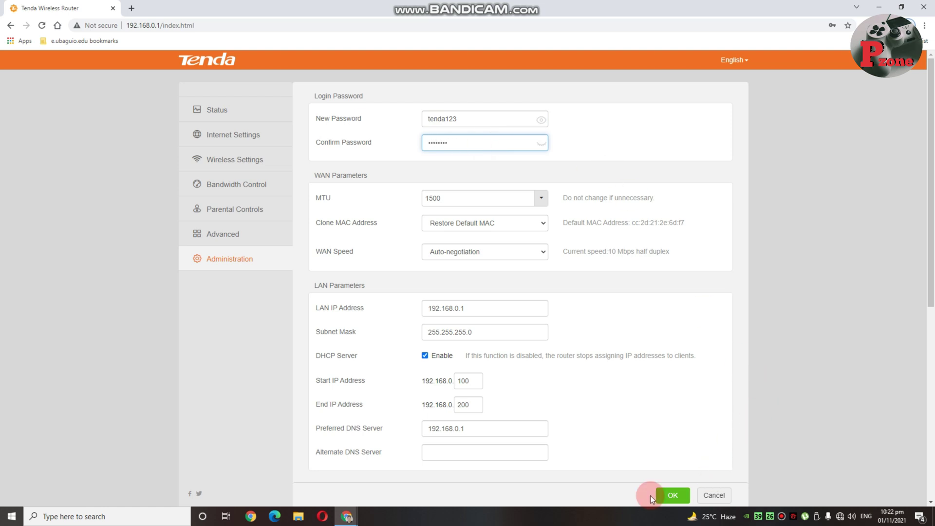
click(671, 496)
click(458, 196)
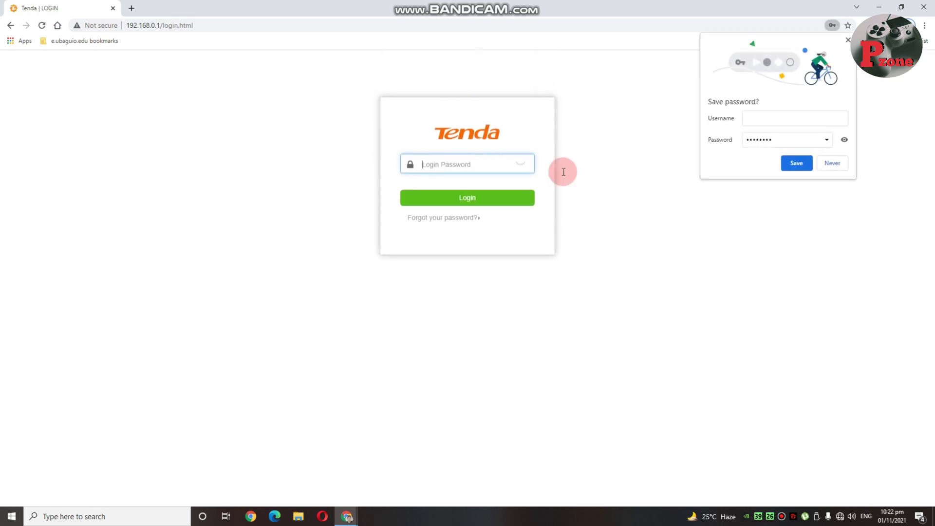
Dismiss the save-password bubble and log in with the new admin password.
click(848, 41)
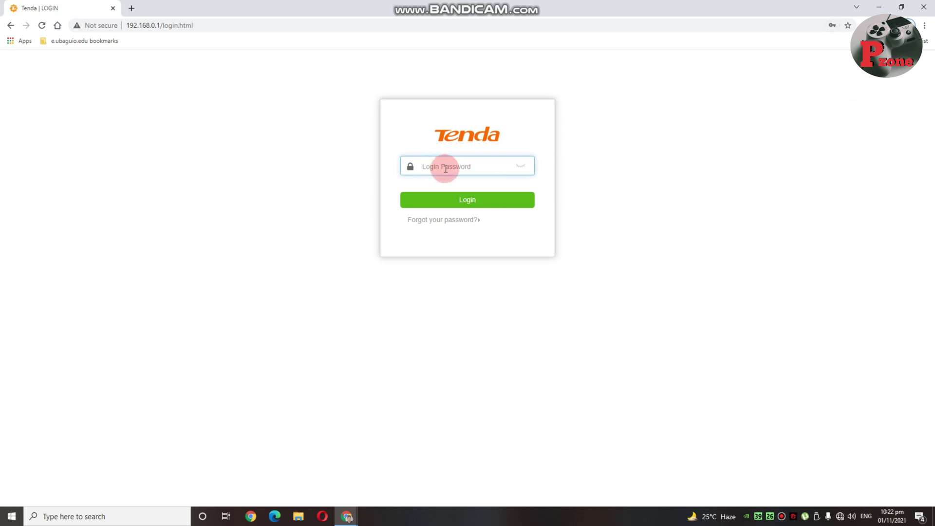
click(520, 166)
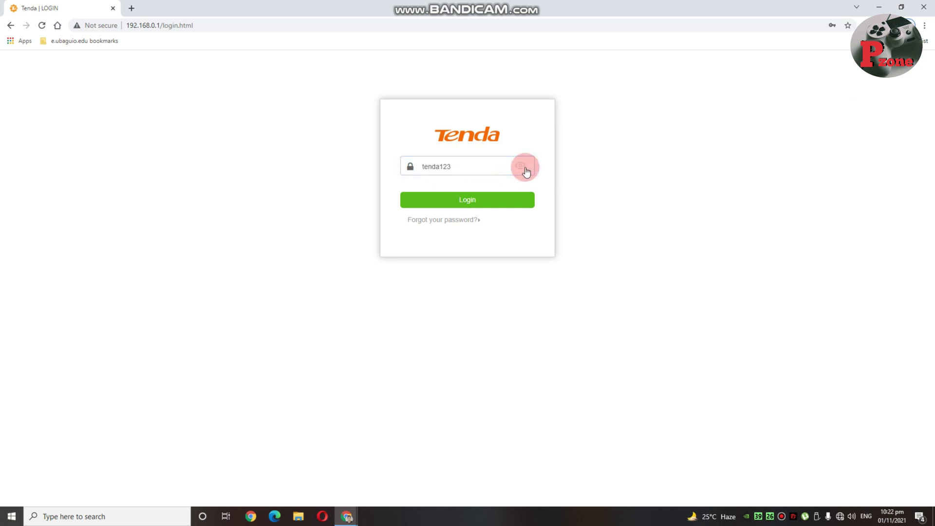
click(474, 202)
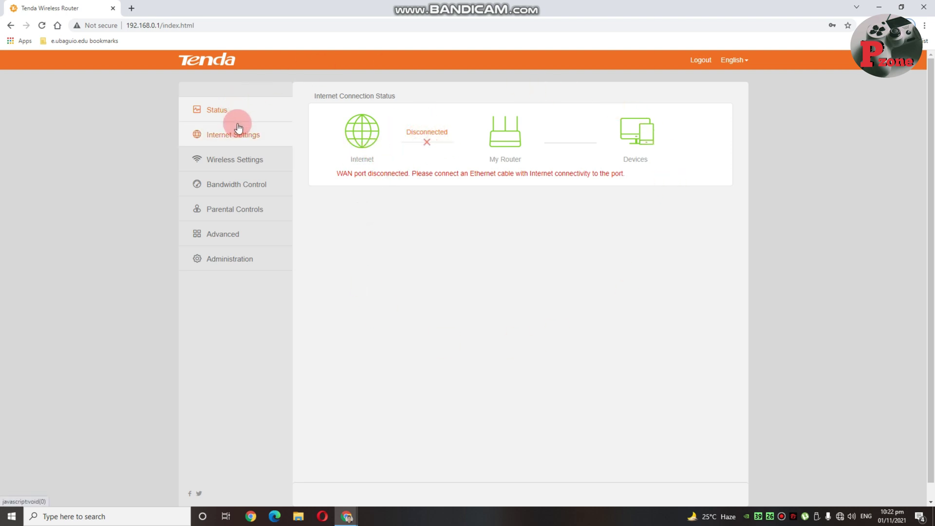
In Internet Settings, change the operating mode from Router to WISP.
click(235, 209)
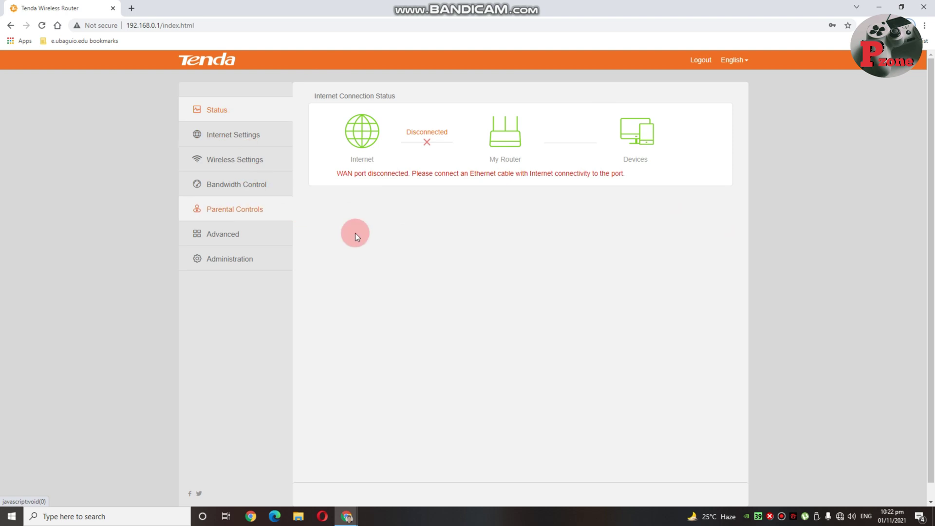
click(238, 165)
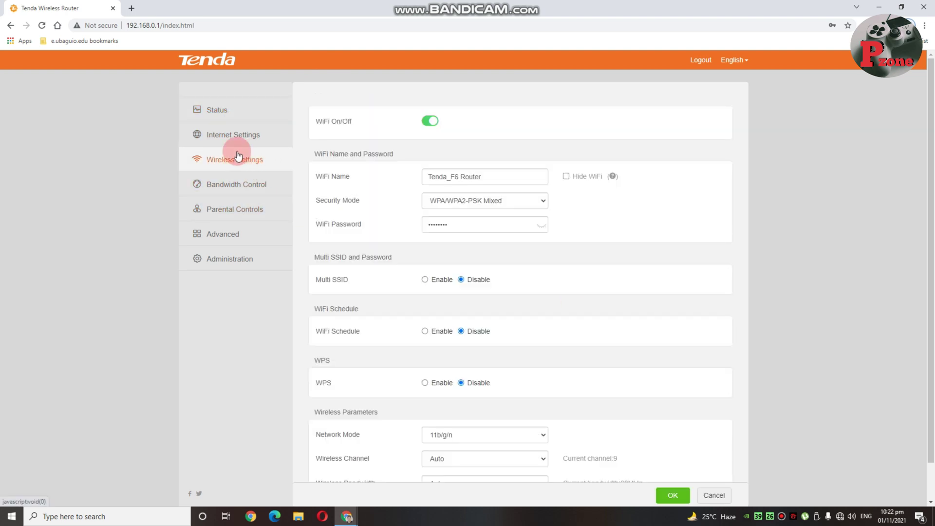
click(243, 140)
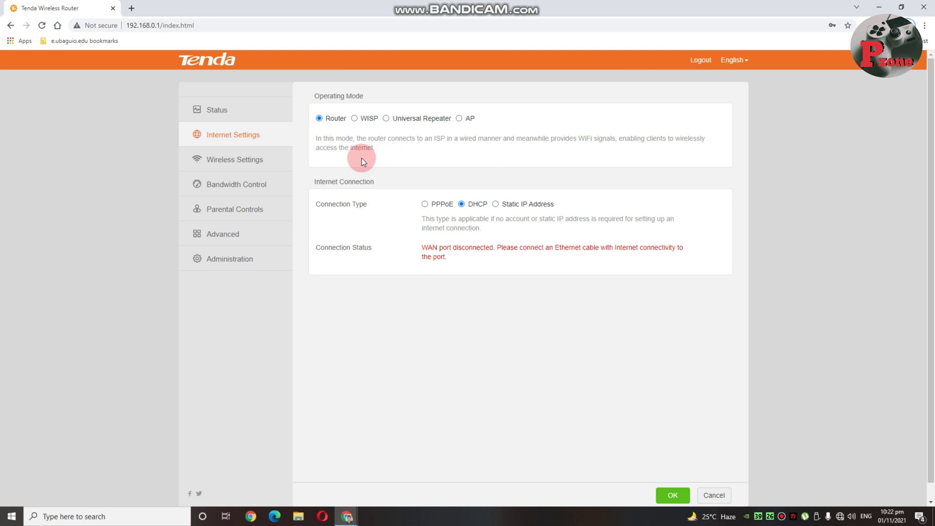
click(354, 118)
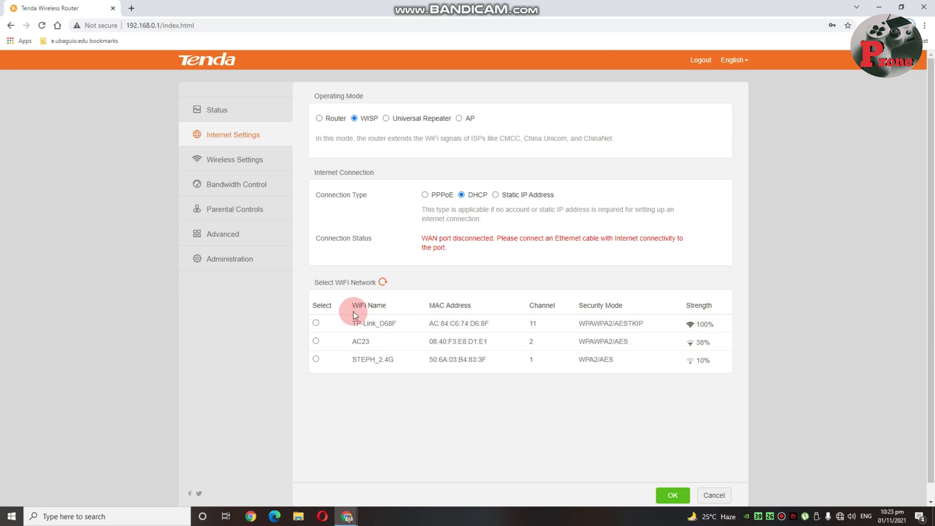
Pick TP-Link_D68F as the upstream network, enter its WiFi password and connect.
click(316, 324)
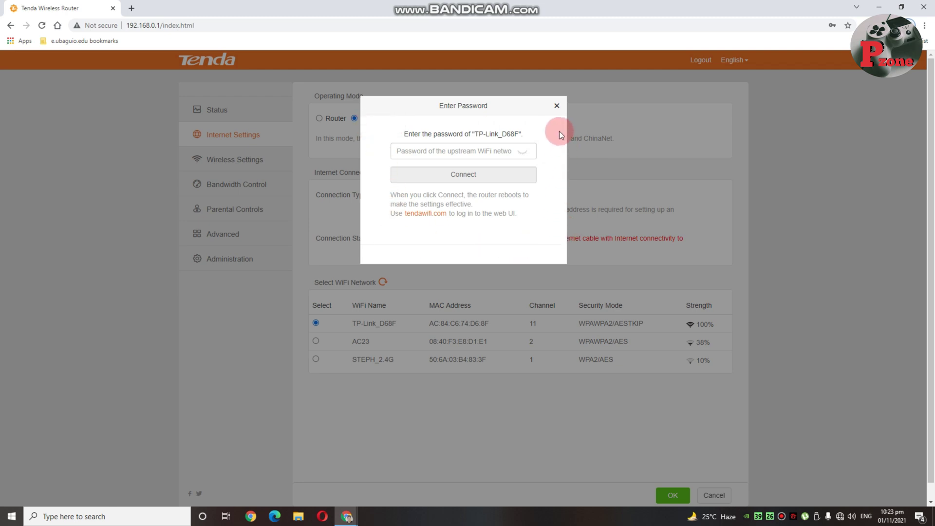
click(421, 149)
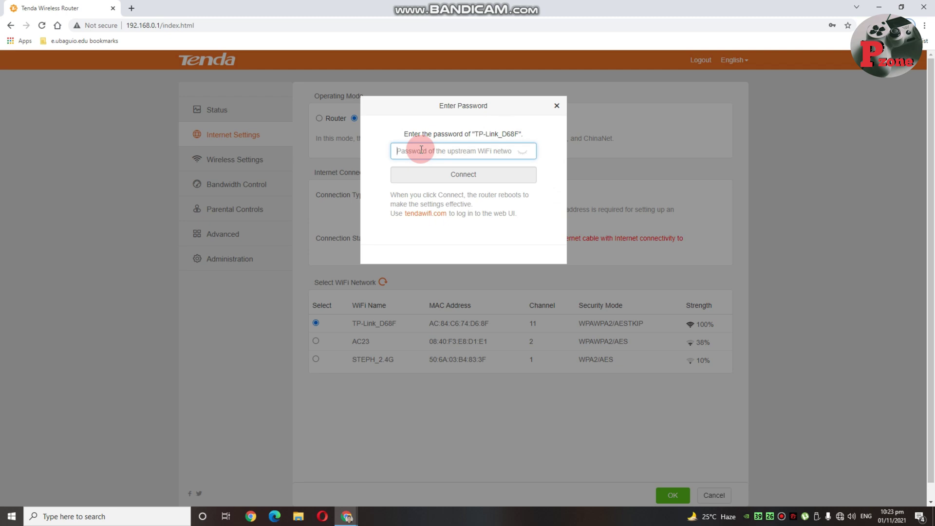
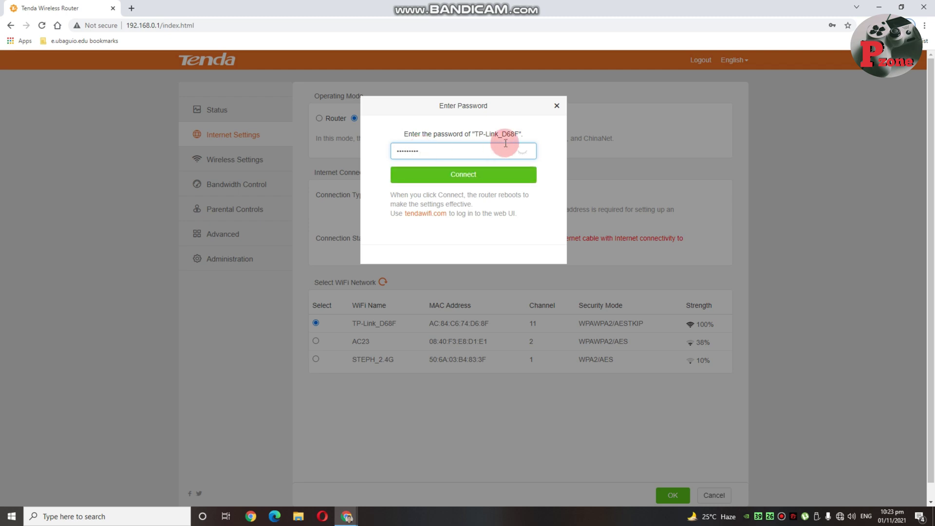
click(522, 153)
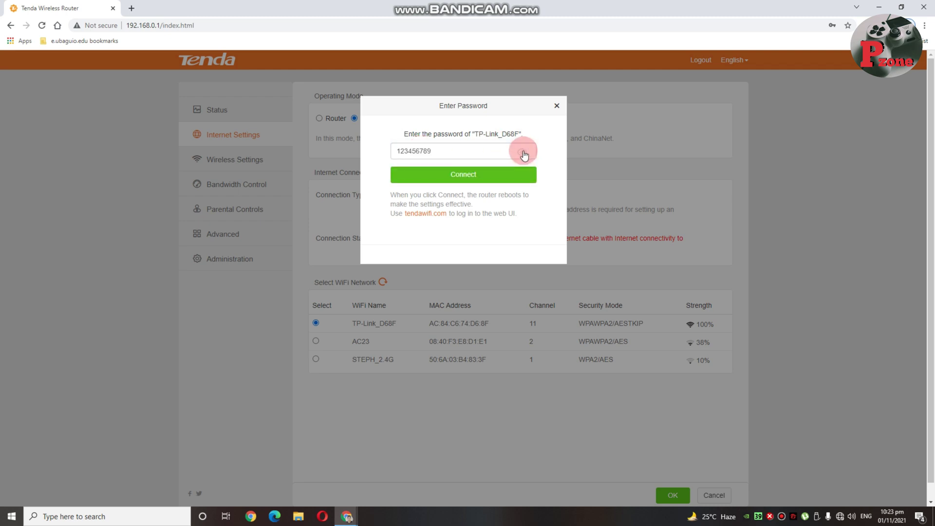
click(487, 174)
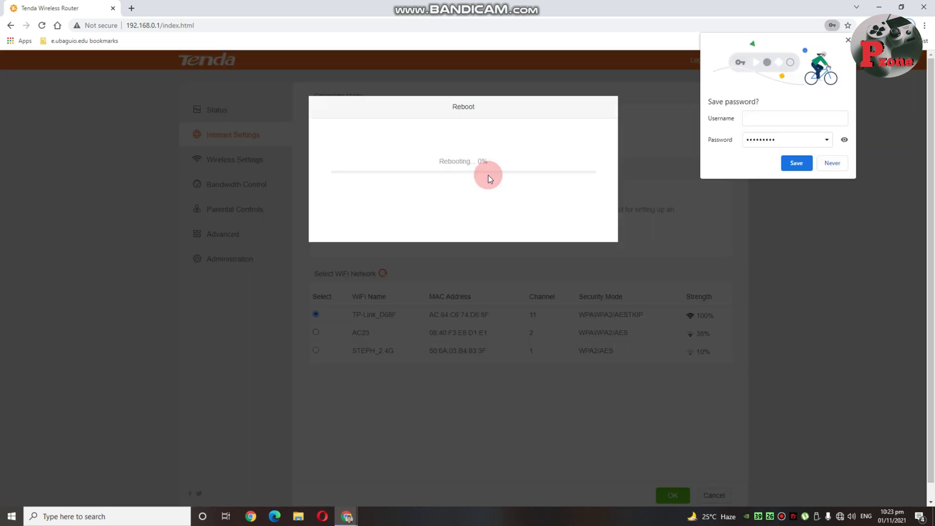
Dismiss the save-password bubble and wait for the reboot to return to the login page.
click(847, 42)
click(501, 97)
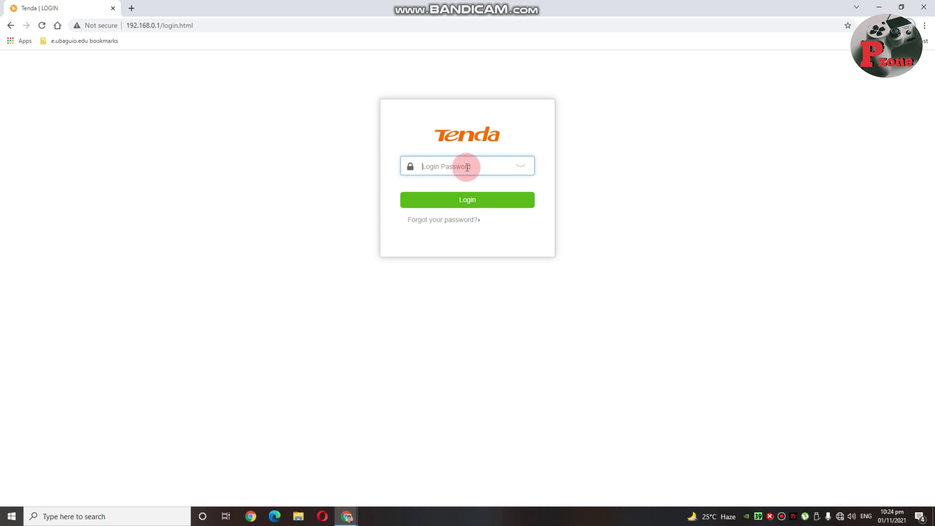
Log in with the admin password and confirm TP-Link_D68F is connected with internet.
text(a)
click(475, 204)
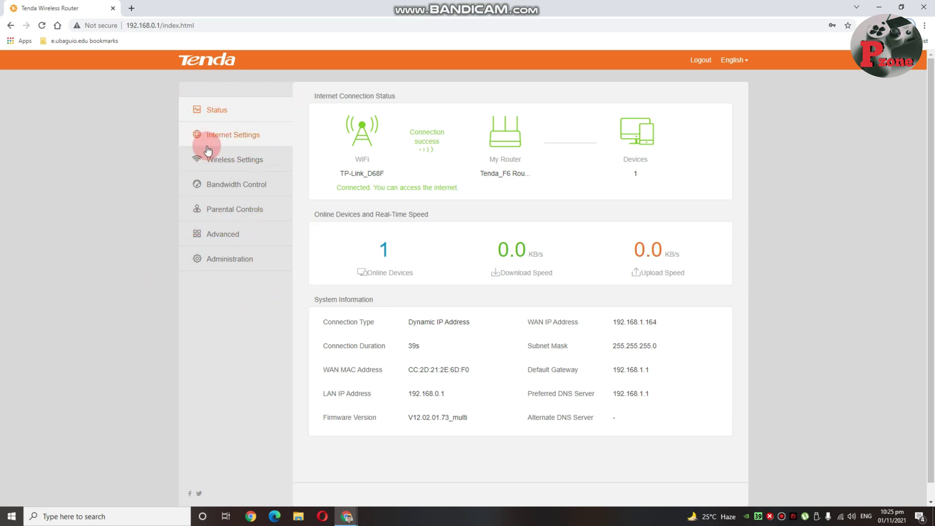
Load the Speedtest by Ookla site in a new browser tab and start a test with GO.
click(133, 10)
click(145, 23)
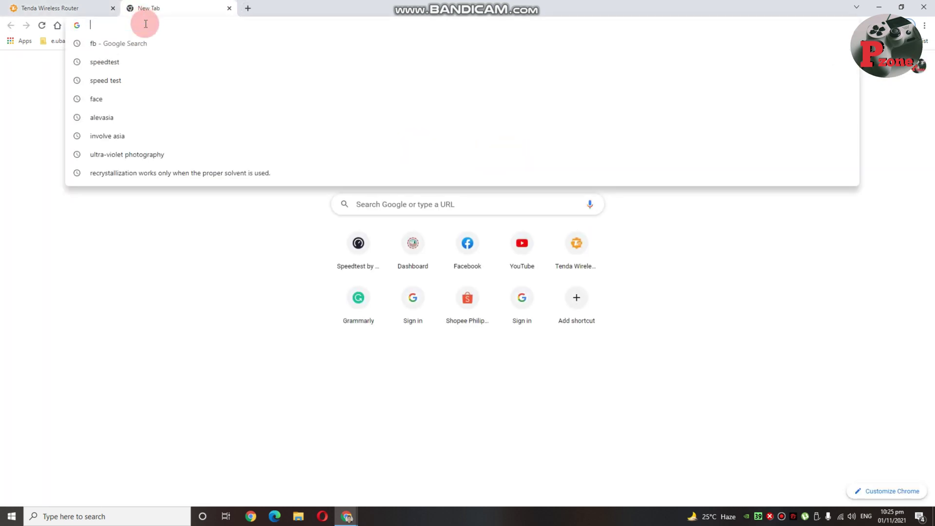
text(speedtest.net/result/12245559745)
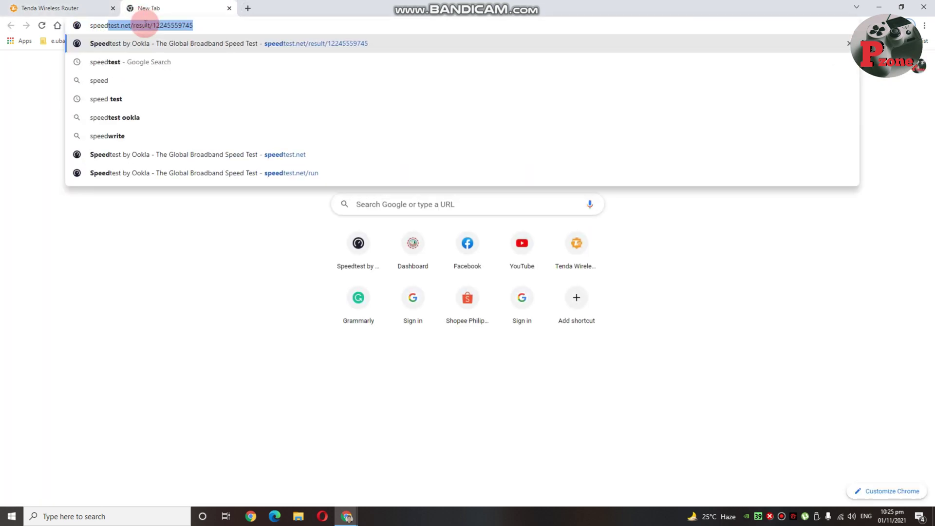
key(Return)
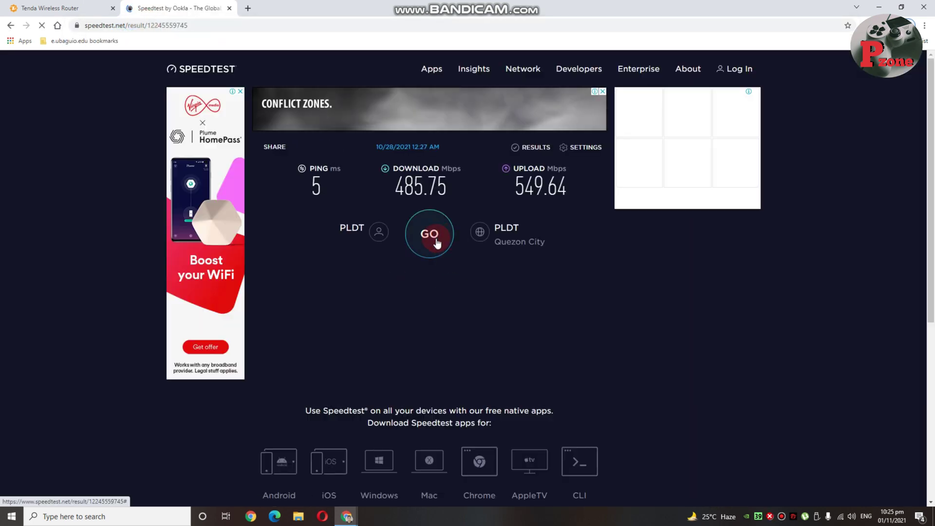
click(436, 241)
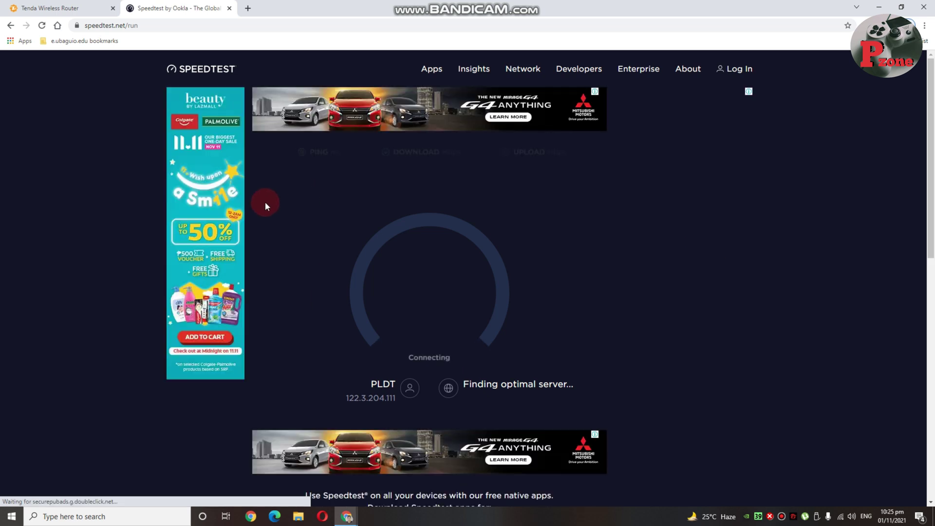